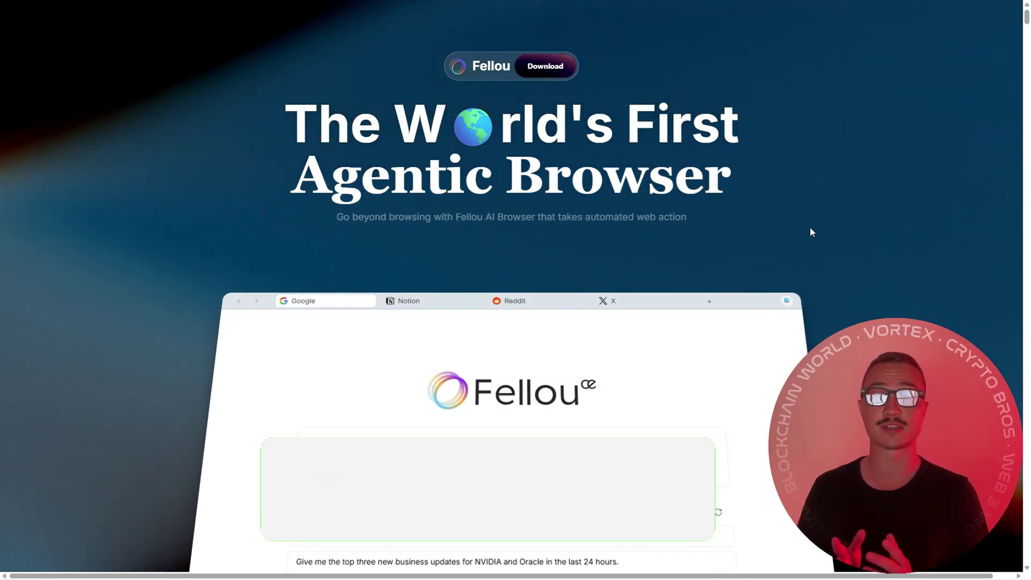
Scroll the Fellou homepage down to the 'Automate Multi-Source Research into Traceable Reports' section.
scroll(808, 238, "down", 2)
scroll(805, 249, "down", 4)
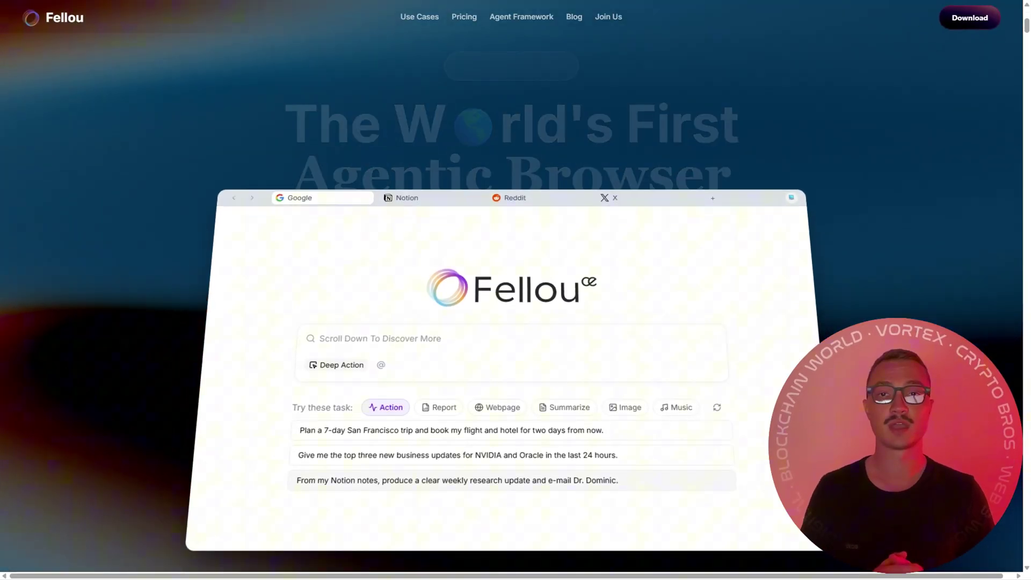
scroll(510, 306, "down", 4)
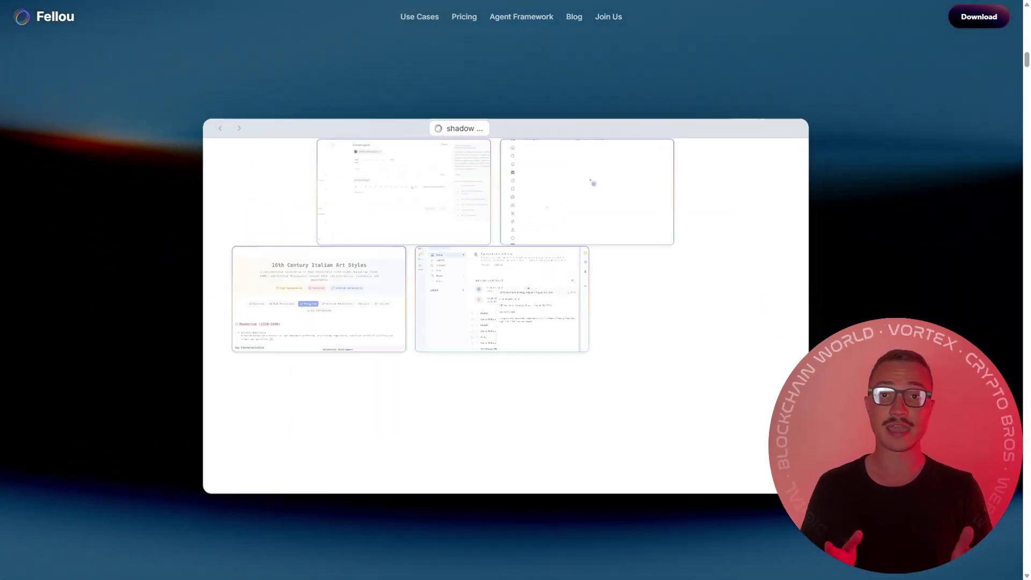
scroll(509, 306, "down", 8)
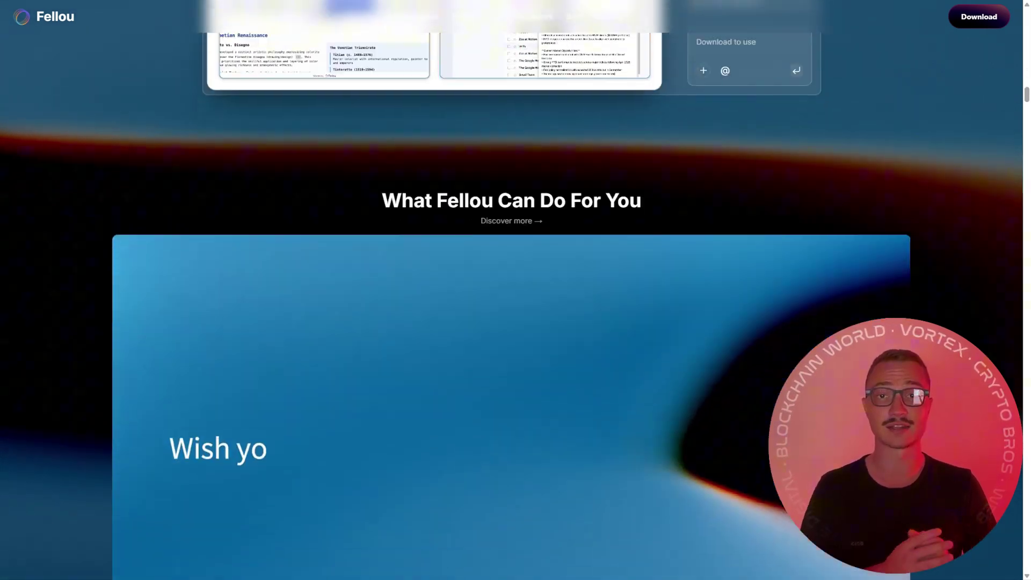
scroll(510, 306, "down", 3)
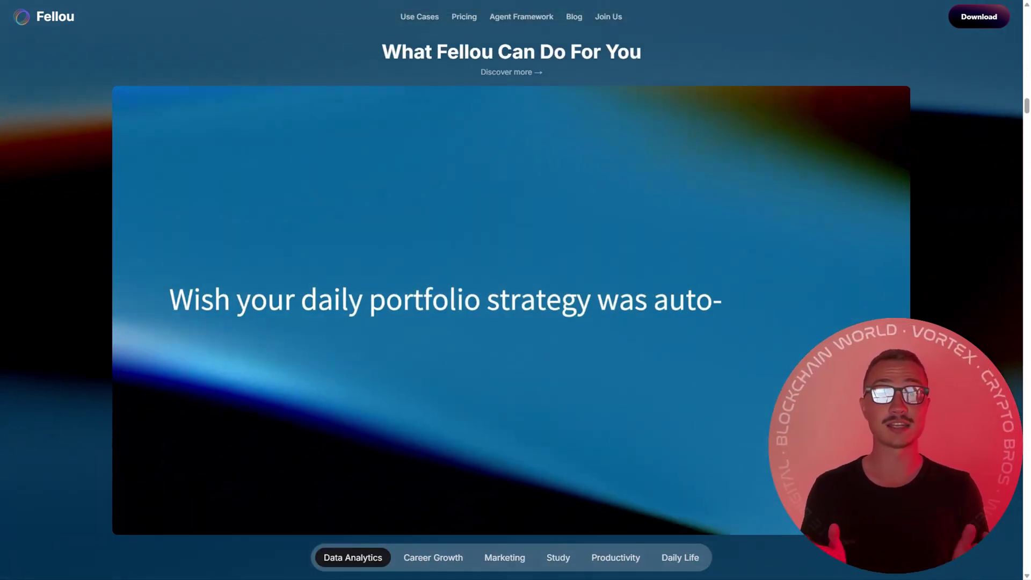
scroll(510, 306, "down", 3)
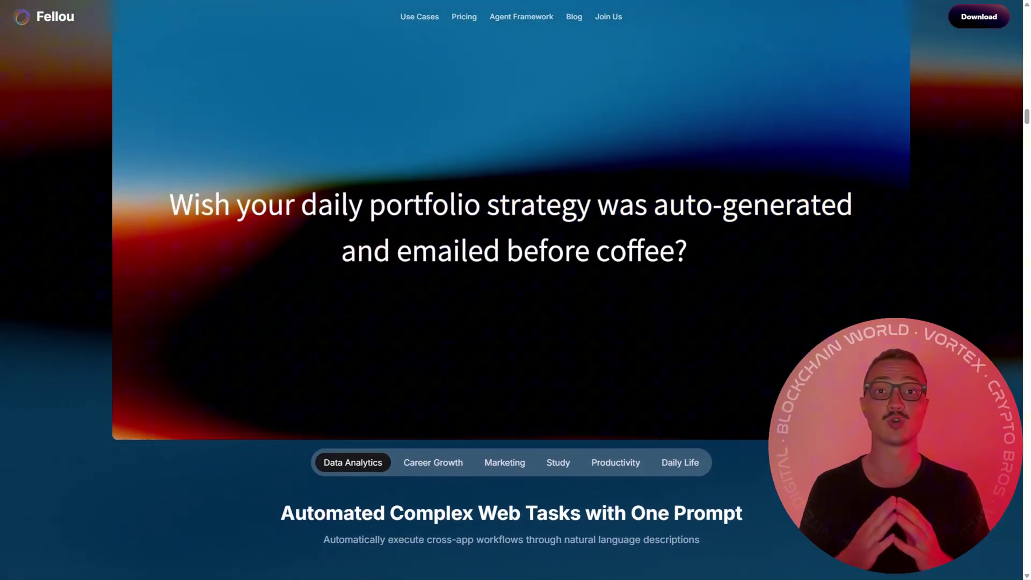
scroll(510, 306, "down", 5)
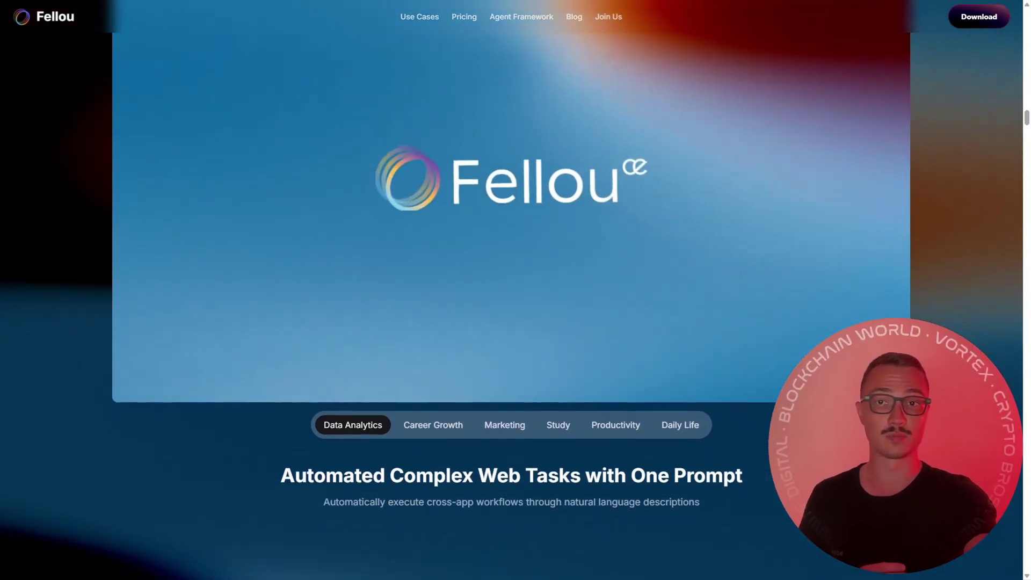
scroll(510, 306, "down", 3)
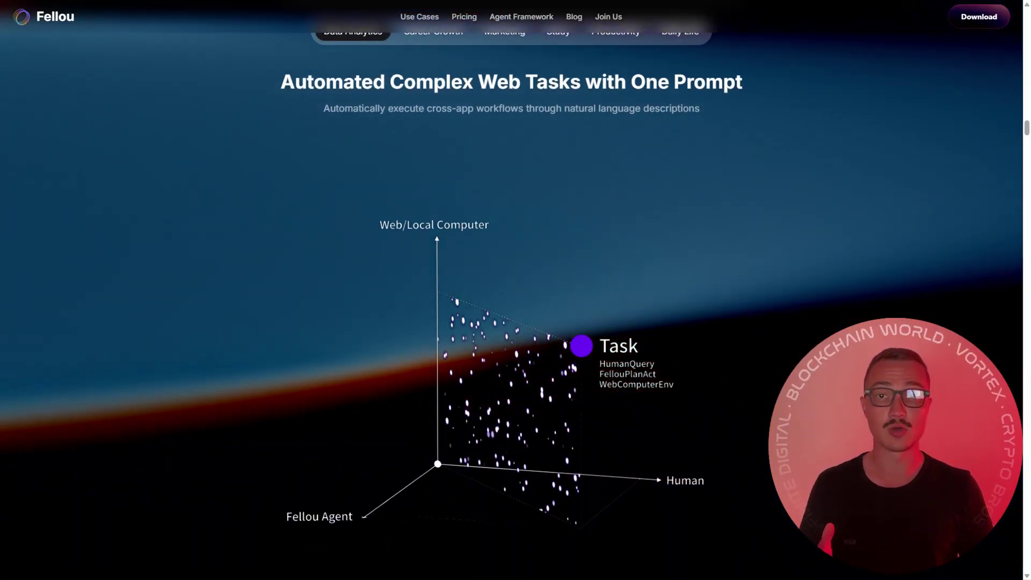
scroll(510, 306, "down", 1)
scroll(509, 307, "down", 2)
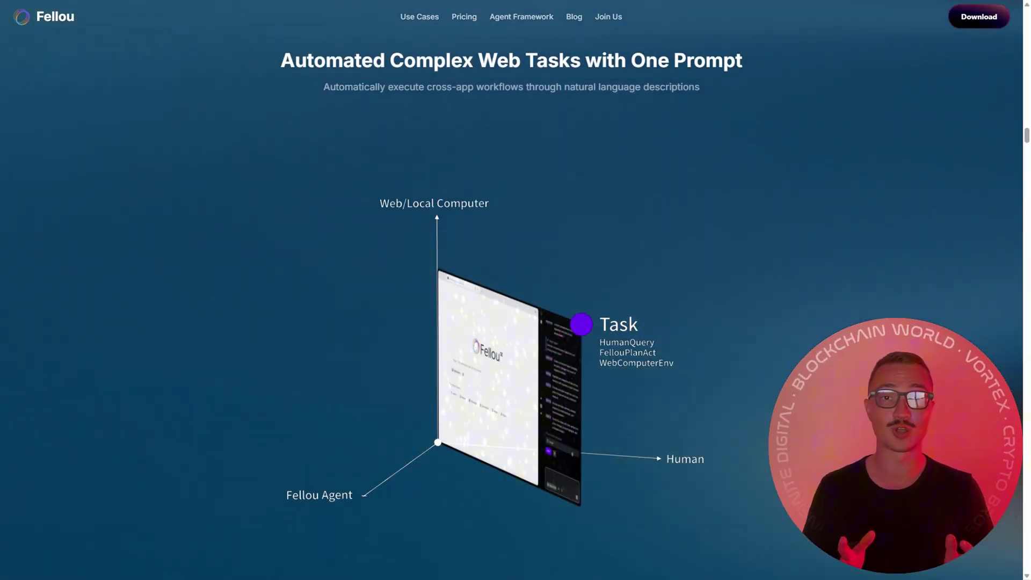
scroll(510, 307, "down", 5)
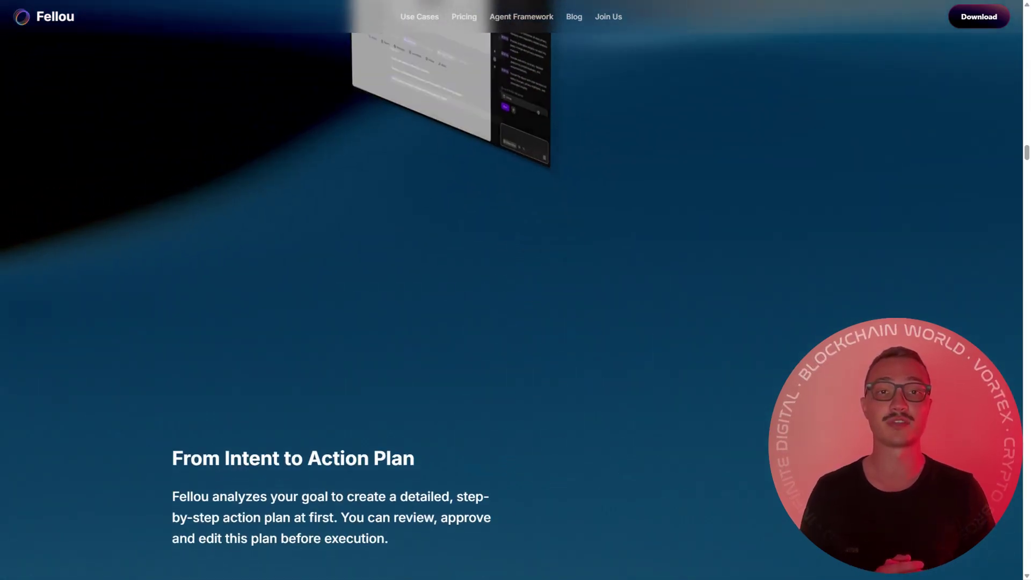
scroll(510, 306, "down", 3)
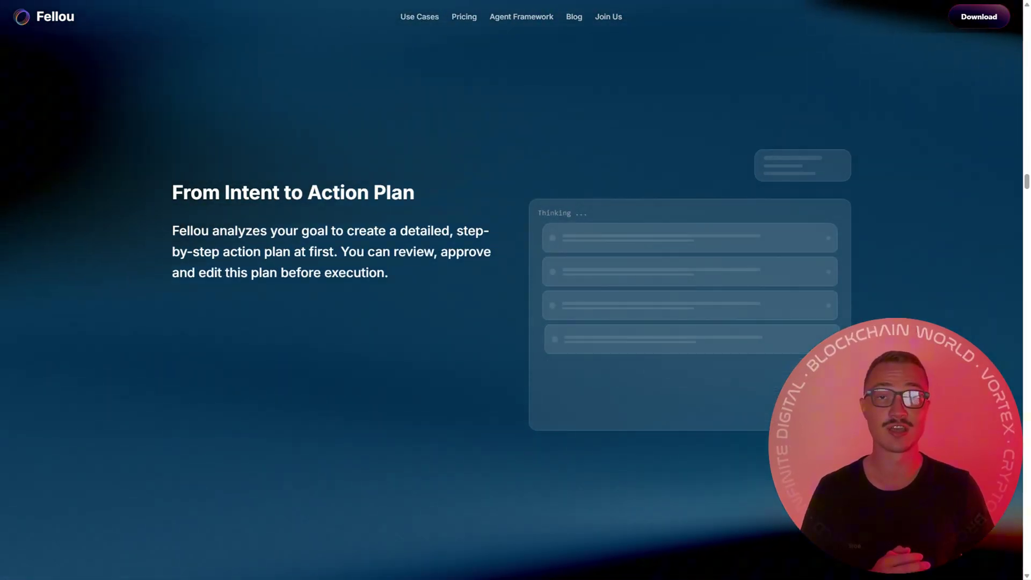
scroll(510, 306, "down", 5)
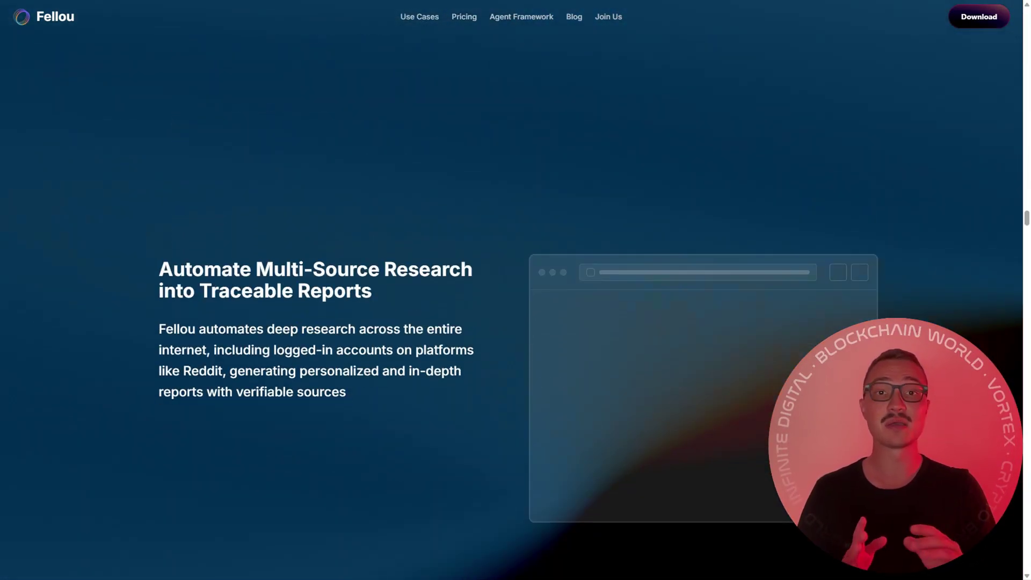
scroll(510, 306, "down", 3)
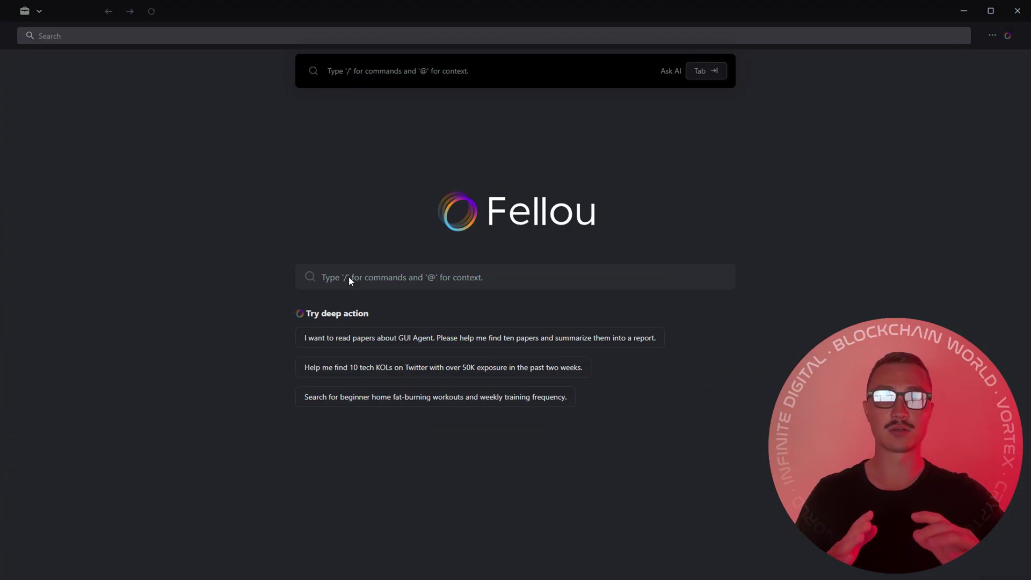
Ask the agent to find the latest AI trends for this week.
type("I want y")
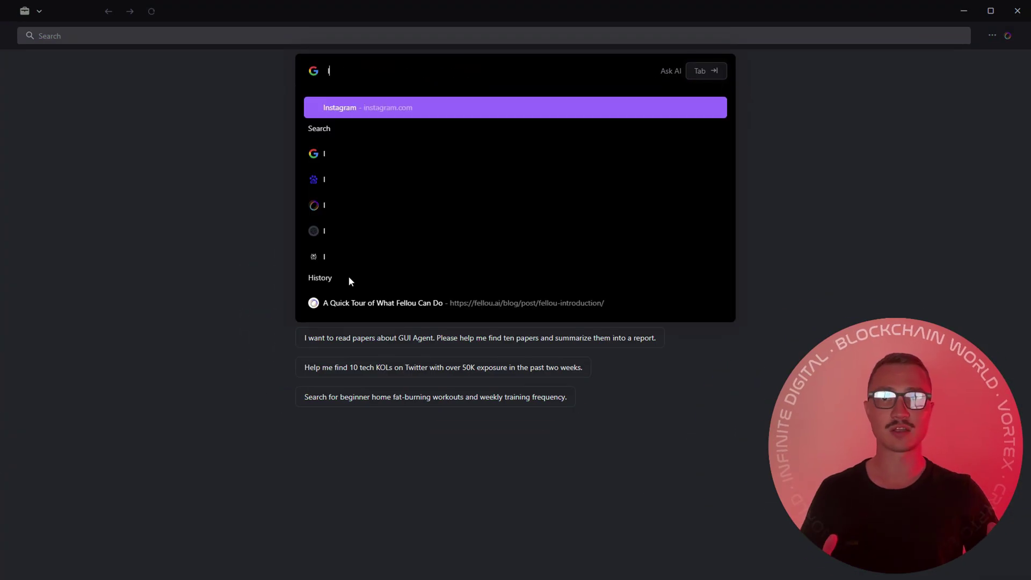
type("ou to dinf la")
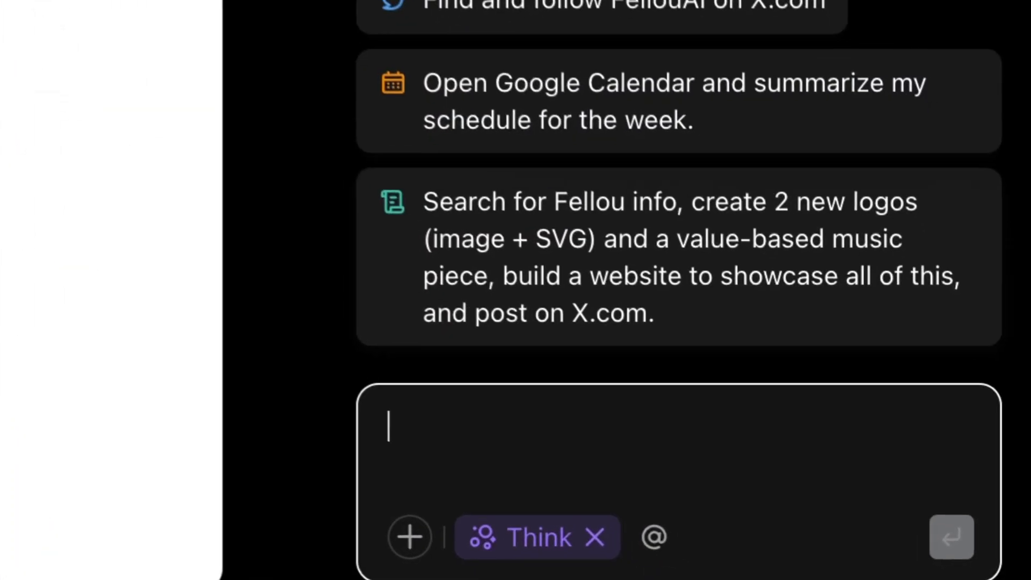
type("I want you to dinf latest ai trends for this we")
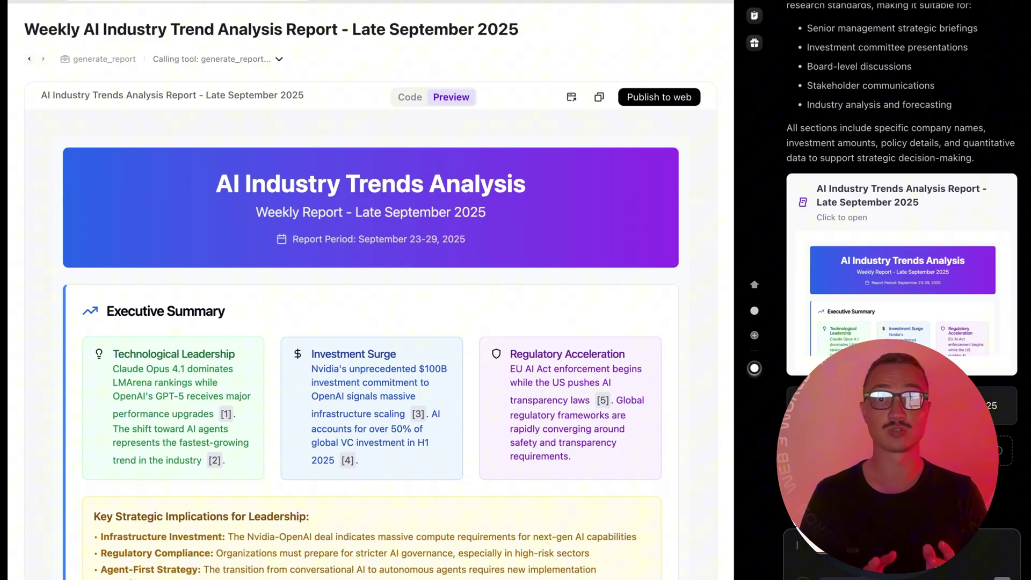
Scroll the AI trend report past Technological Progress, Industry Applications and Policy to Future Outlook's forecast chart.
scroll(371, 344, "down", 7)
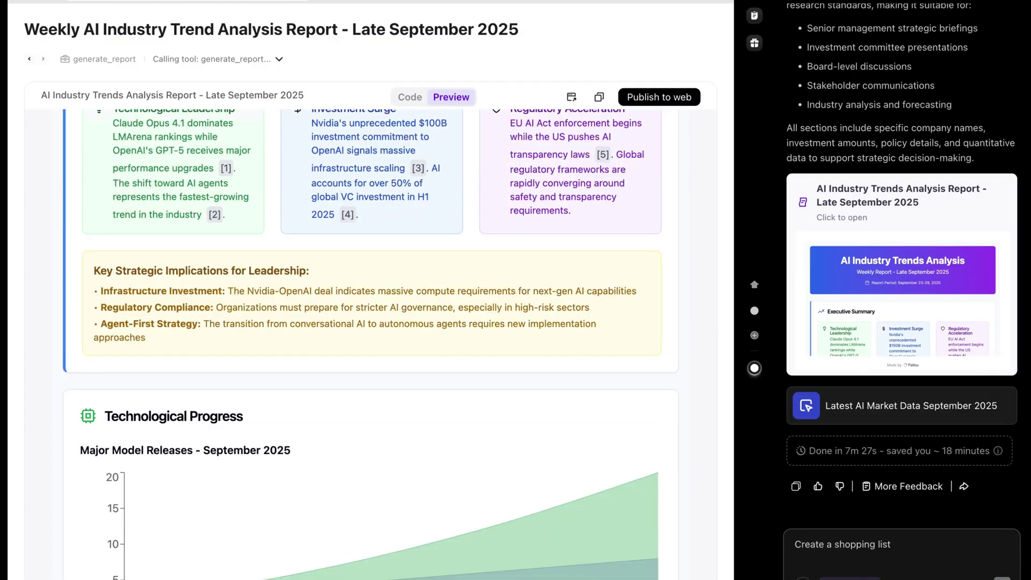
type("Analyze this website's credibility")
scroll(370, 344, "up", 2)
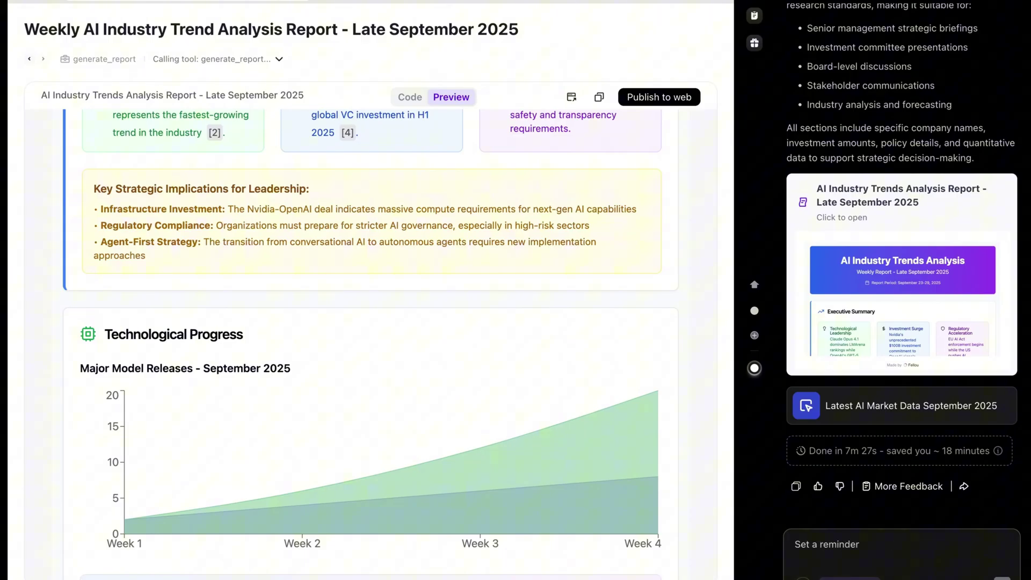
scroll(371, 344, "down", 6)
type("Find the best price for this product")
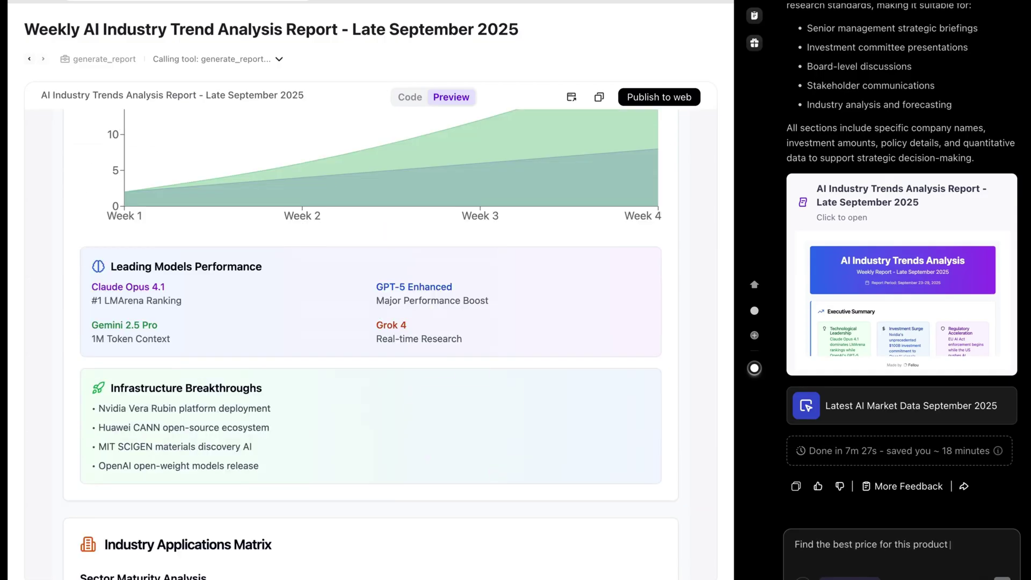
scroll(370, 344, "down", 2)
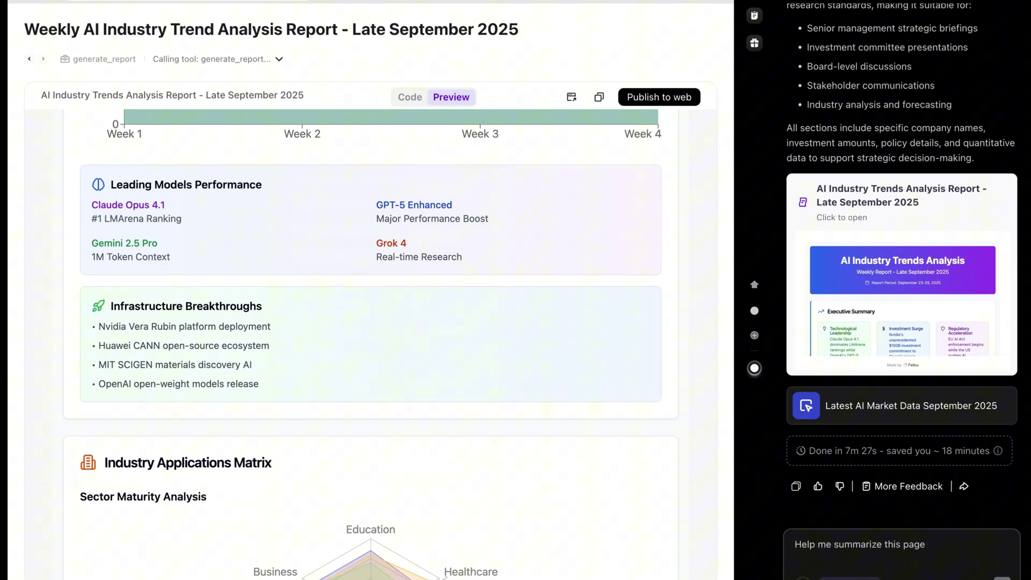
scroll(371, 344, "down", 6)
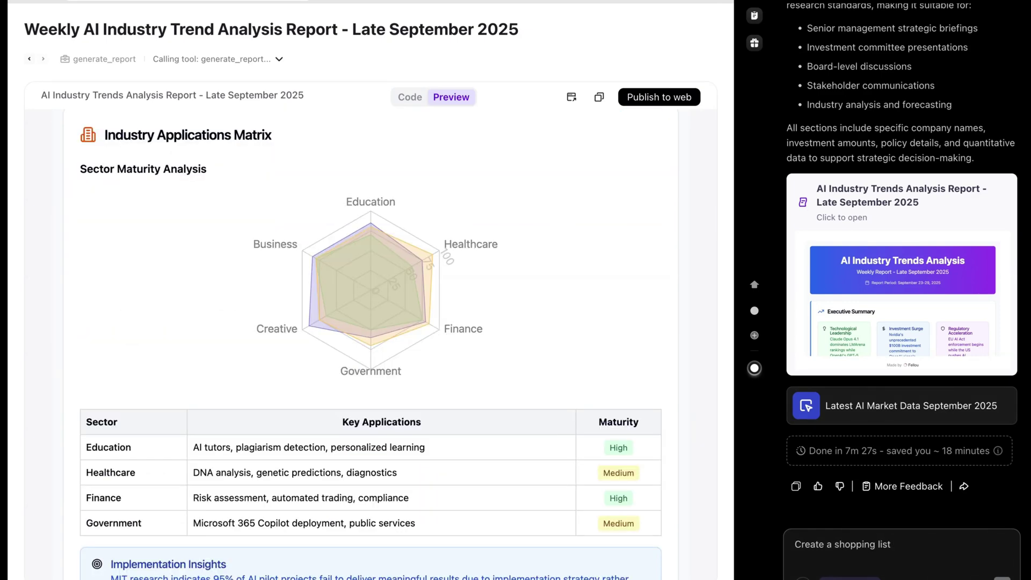
scroll(370, 345, "up", 10)
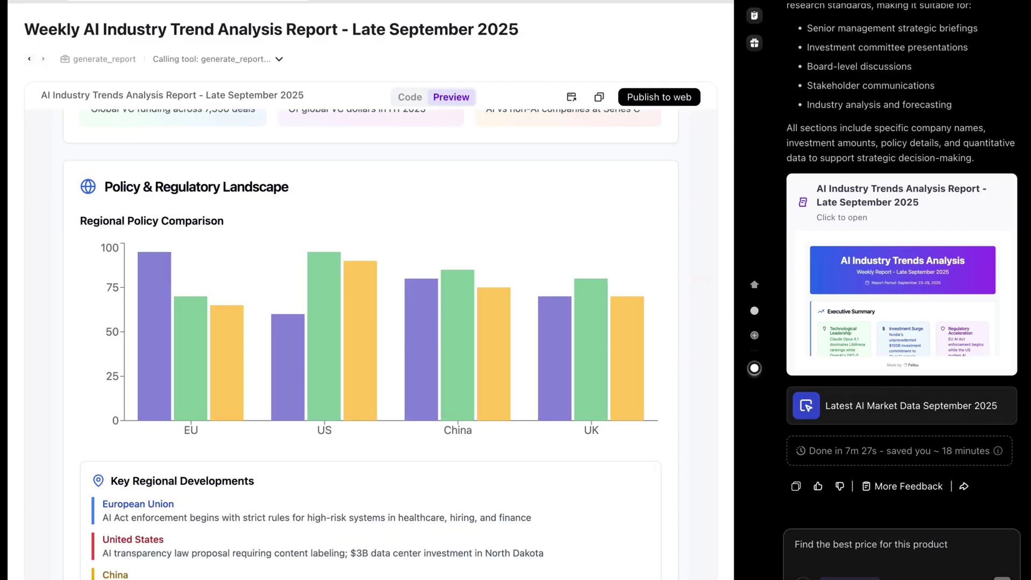
scroll(370, 343, "down", 6)
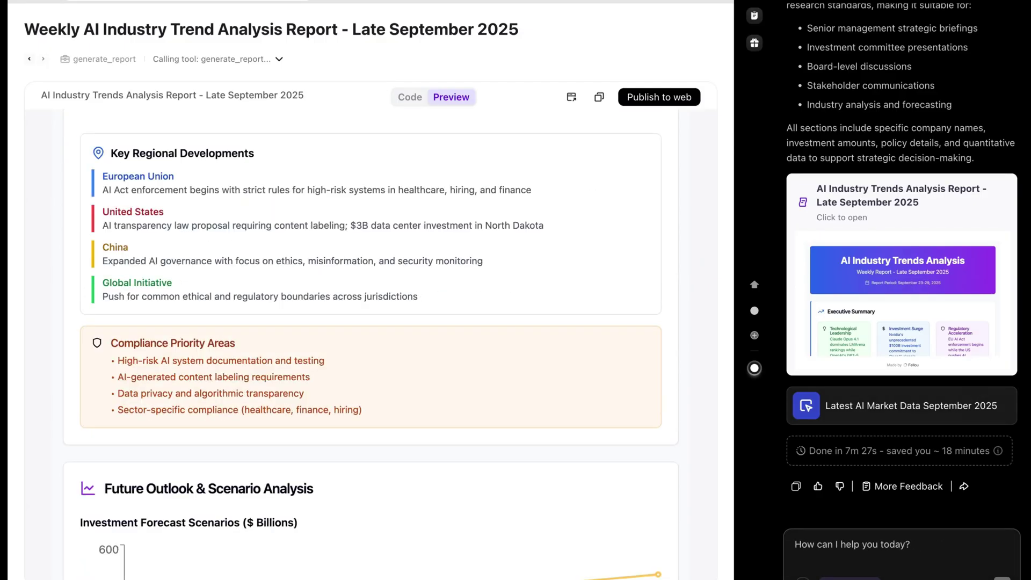
scroll(370, 344, "down", 6)
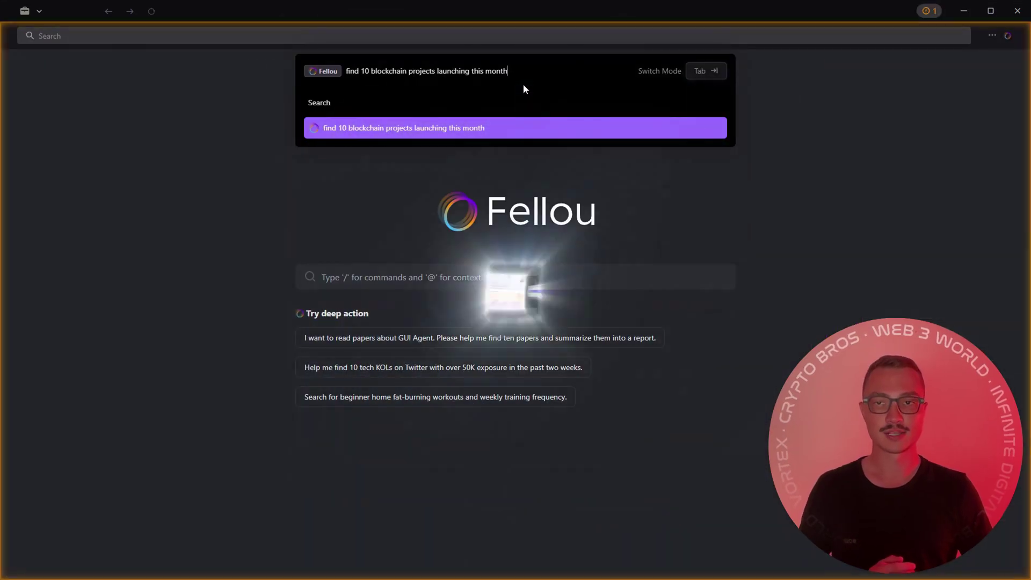
Submit 'find 10 blockchain projects launching thismonth' as a deep action task.
key("Return")
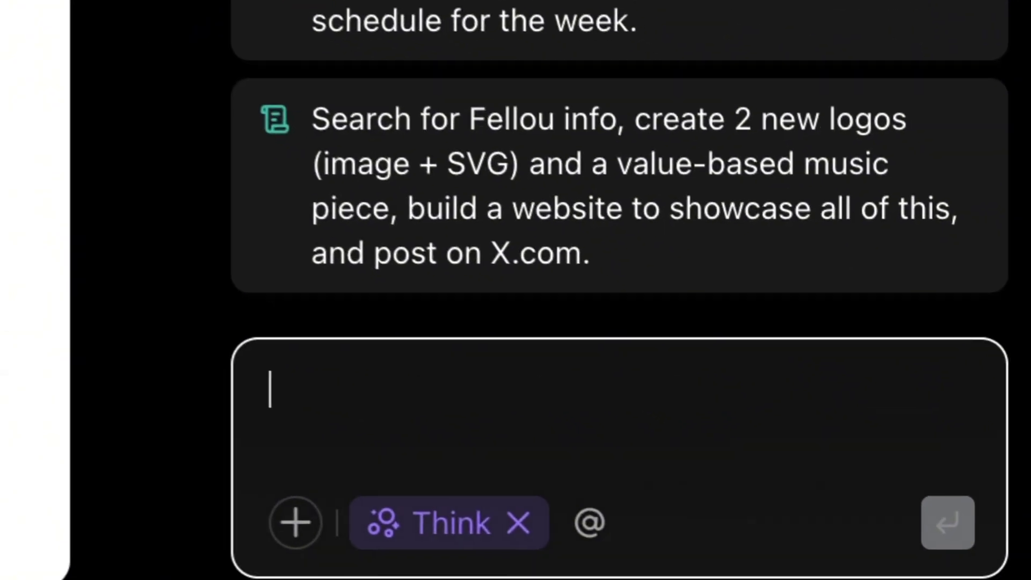
type("find 10 blockchain projects launching thismonth")
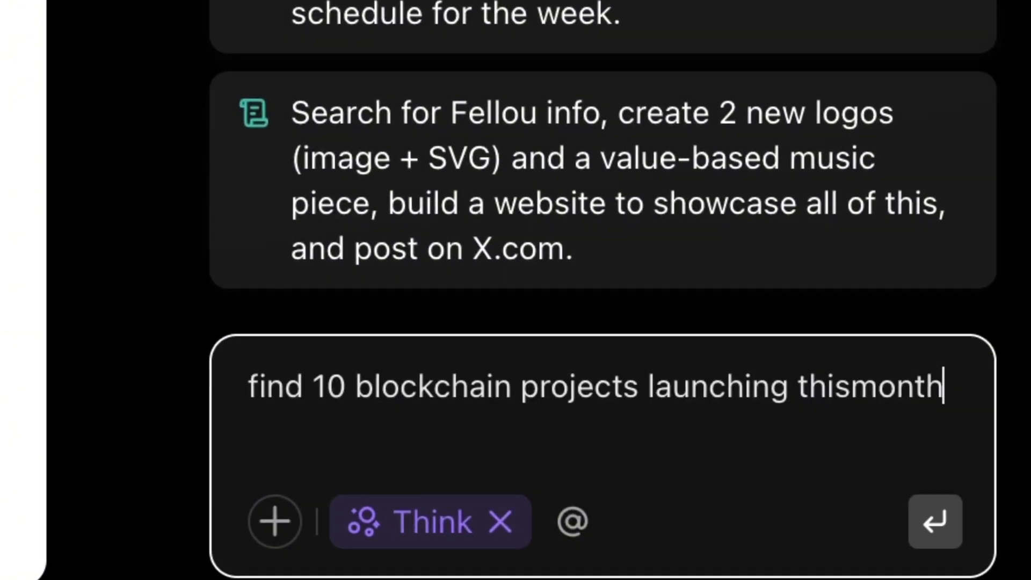
key("Return")
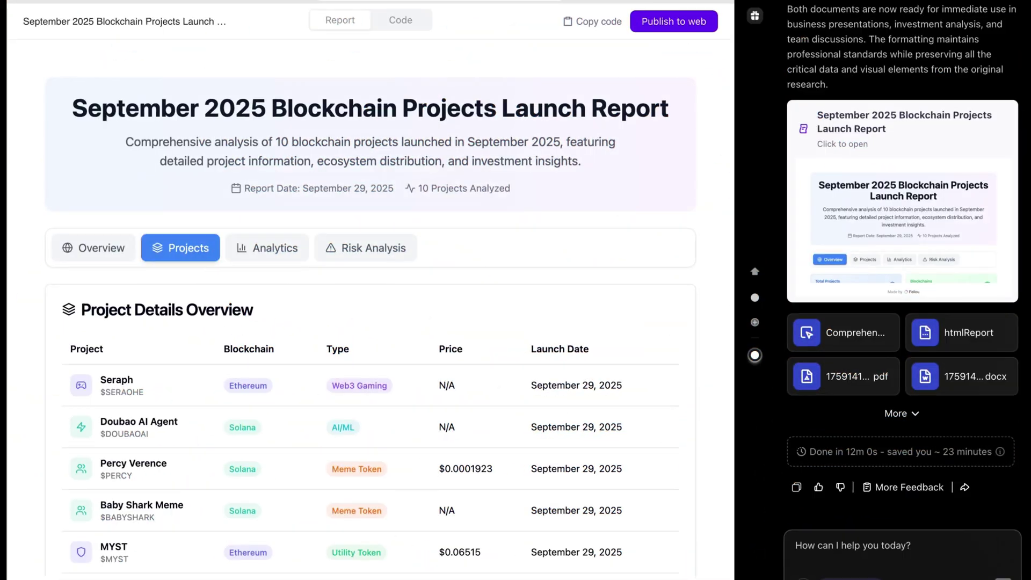
Scroll the agent's view as parallel searches run until a Google login is requested.
scroll(371, 322, "down", 2)
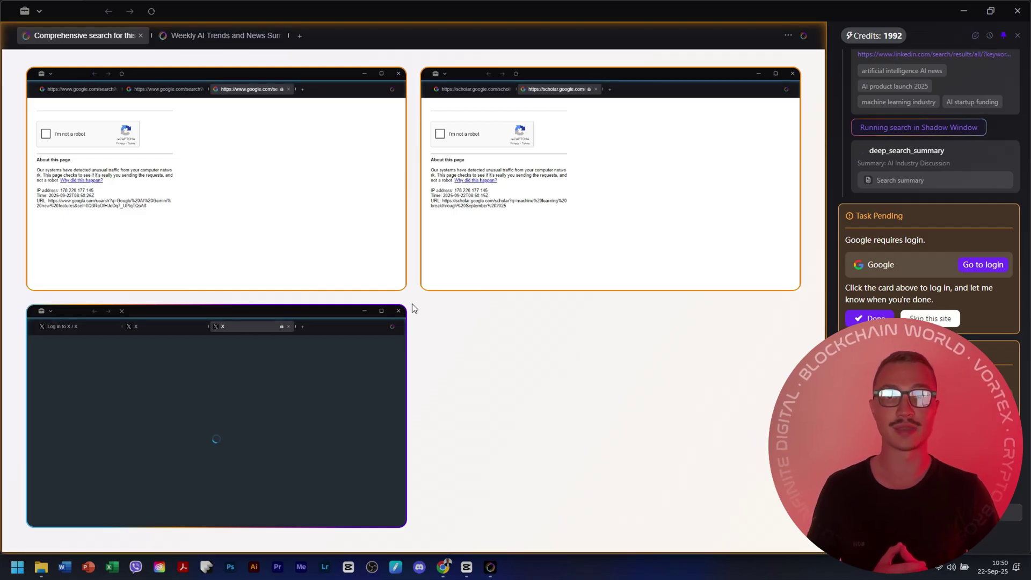
Skip the Google login sites and request research on Bitcoin's recent price chart.
left_click(930, 318)
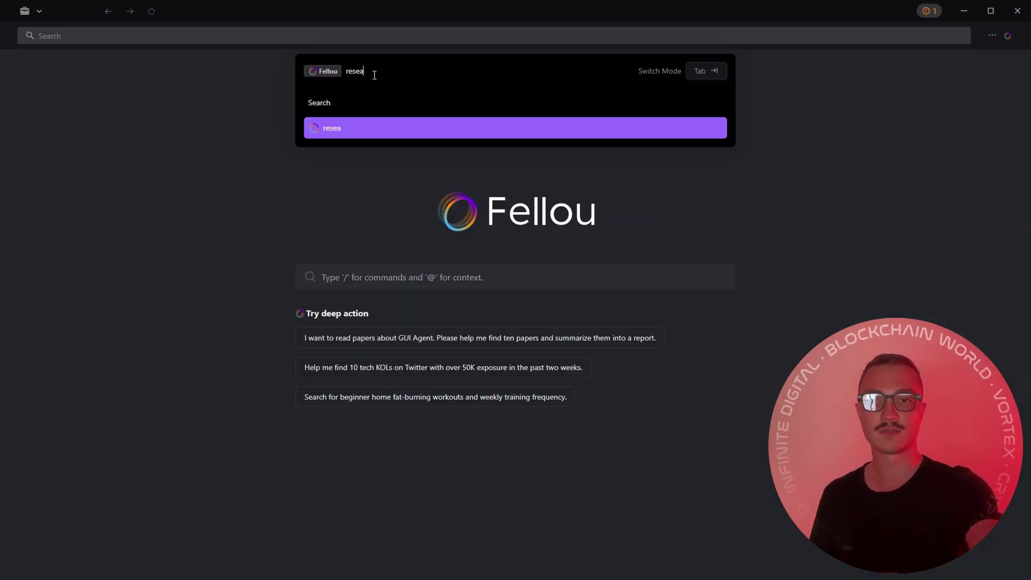
type("rch bitcoin price chart in the last")
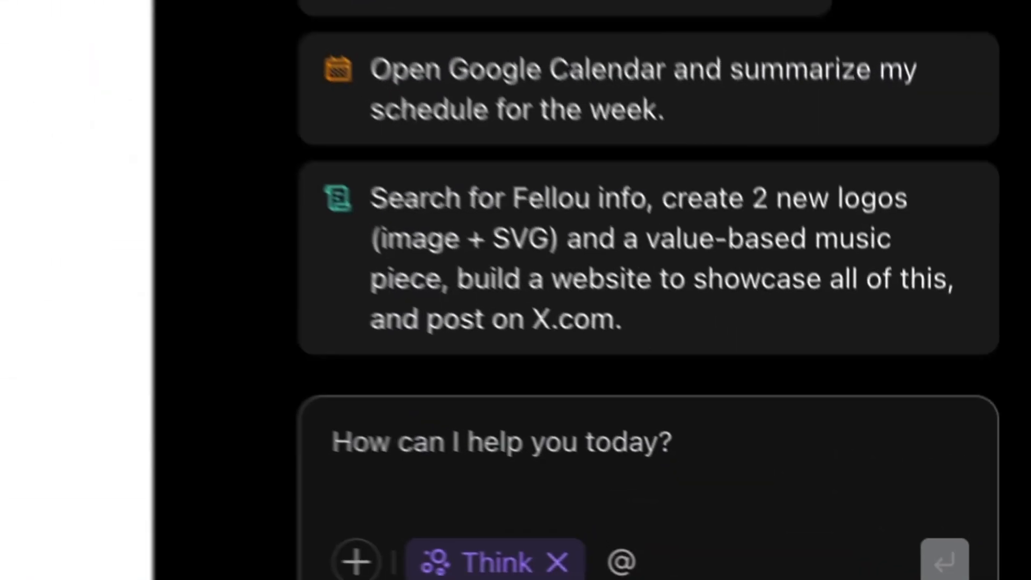
left_click(838, 574)
type("research bitcoin price chart in the las")
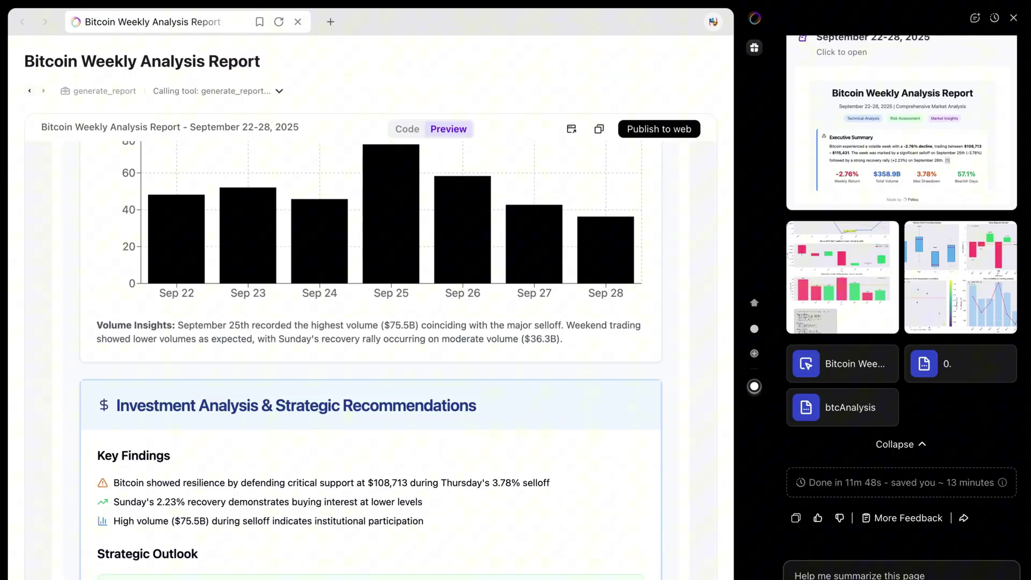
Scroll through the finished Bitcoin Weekly Analysis Report preview.
scroll(370, 361, "down", 3)
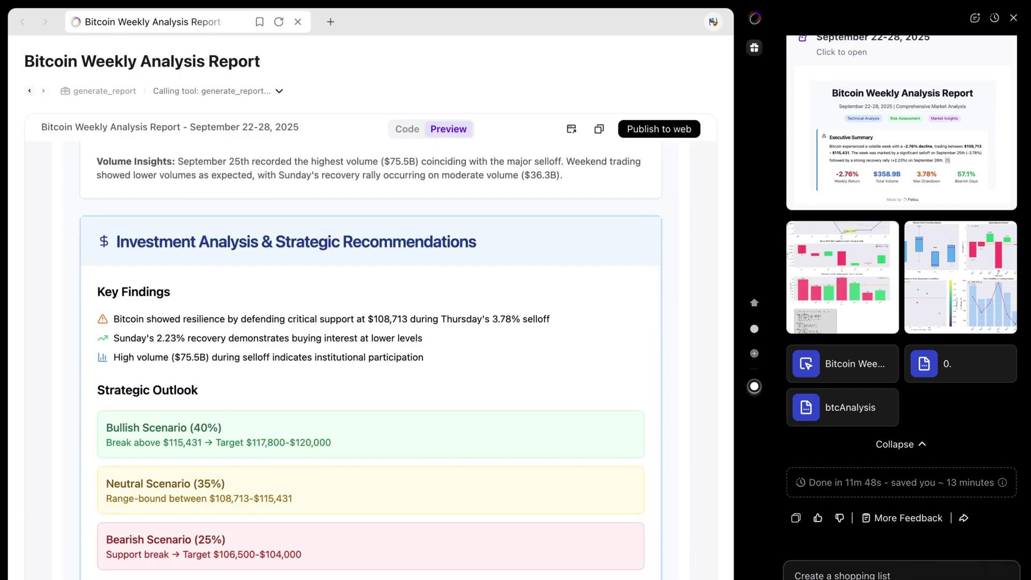
scroll(371, 355, "down", 5)
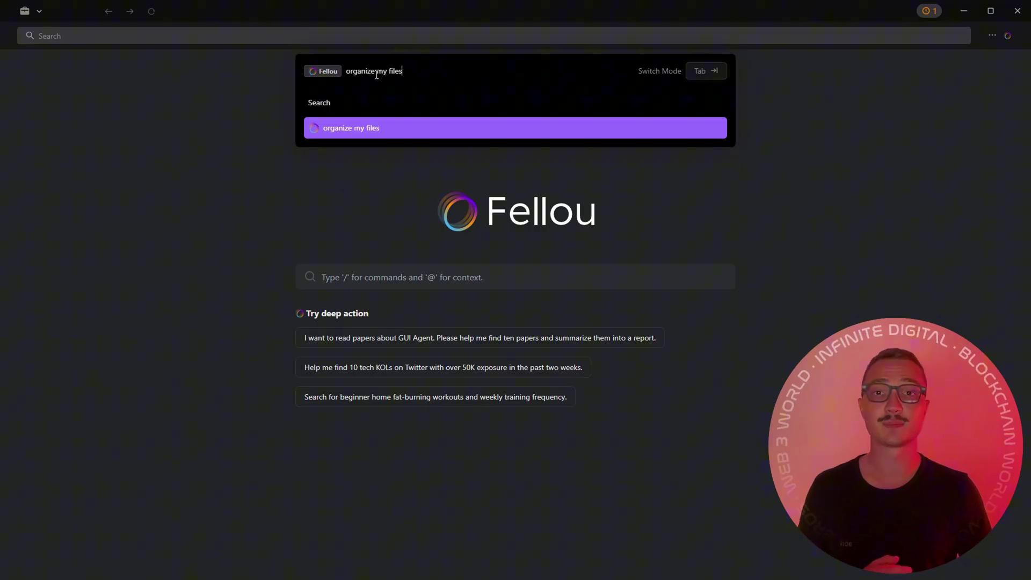
Send 'organize my files', then ask it to analyze the downloads folder and propose a folder structure.
key("Return")
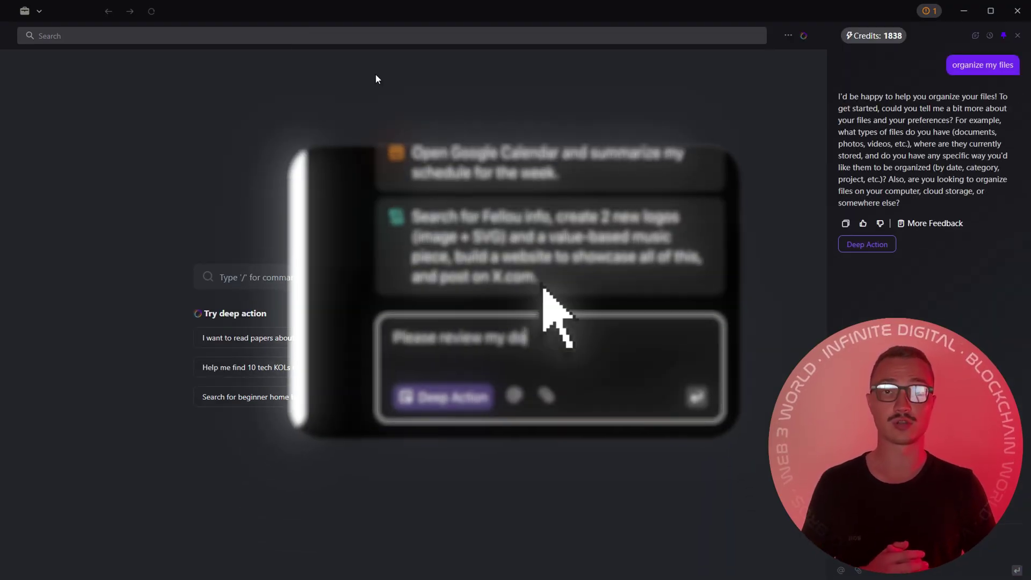
type("downloads folder,analyze what's in there,propose a sensible folder structure,and automatically so")
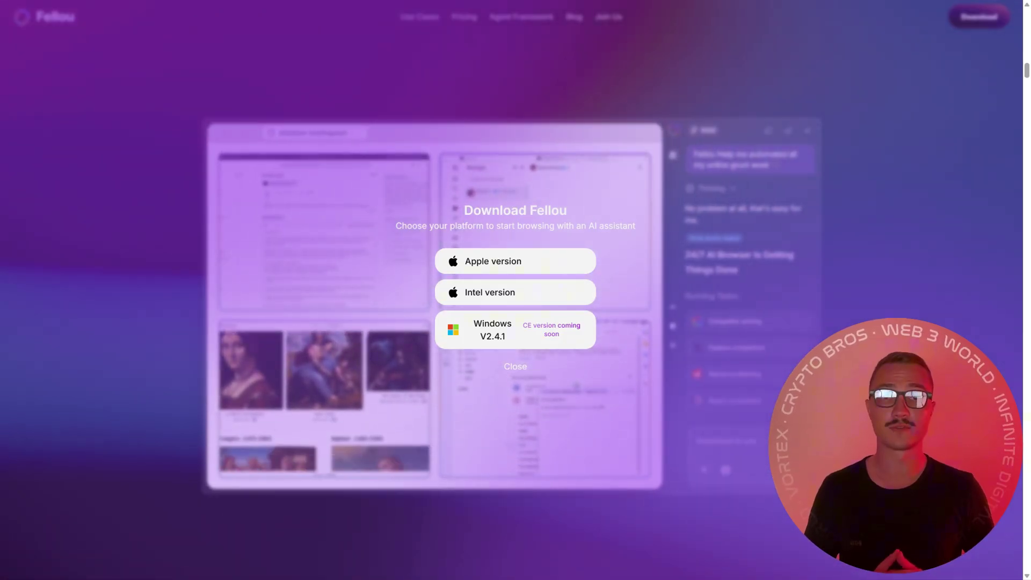
scroll(515, 290, "down", 8)
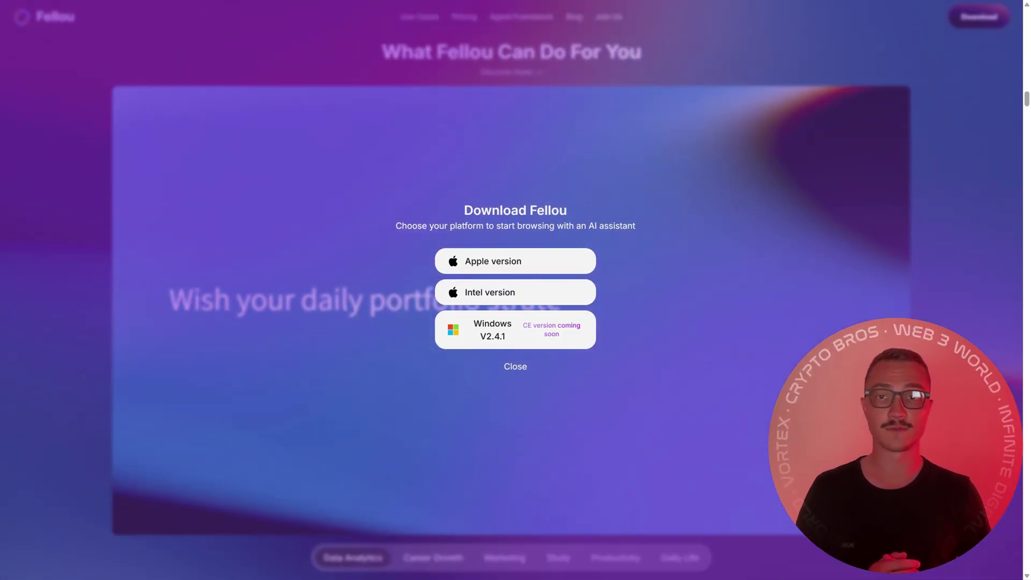
scroll(516, 290, "down", 8)
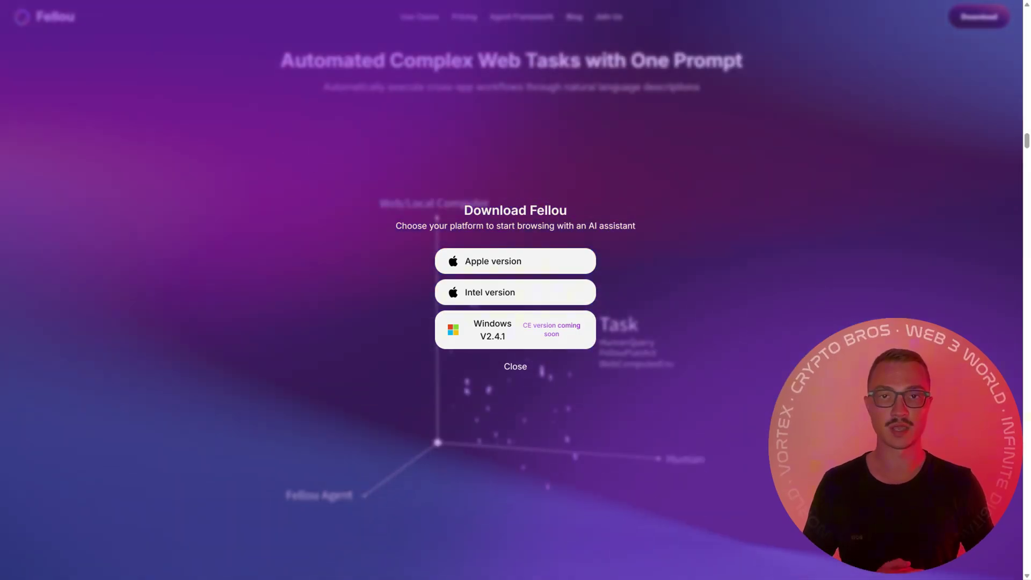
scroll(515, 291, "down", 10)
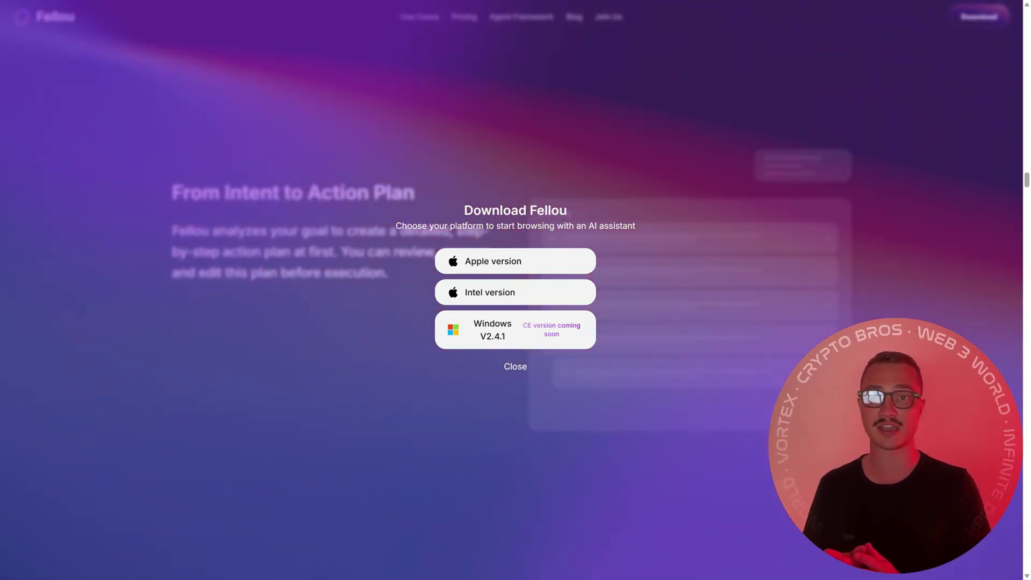
scroll(515, 290, "down", 10)
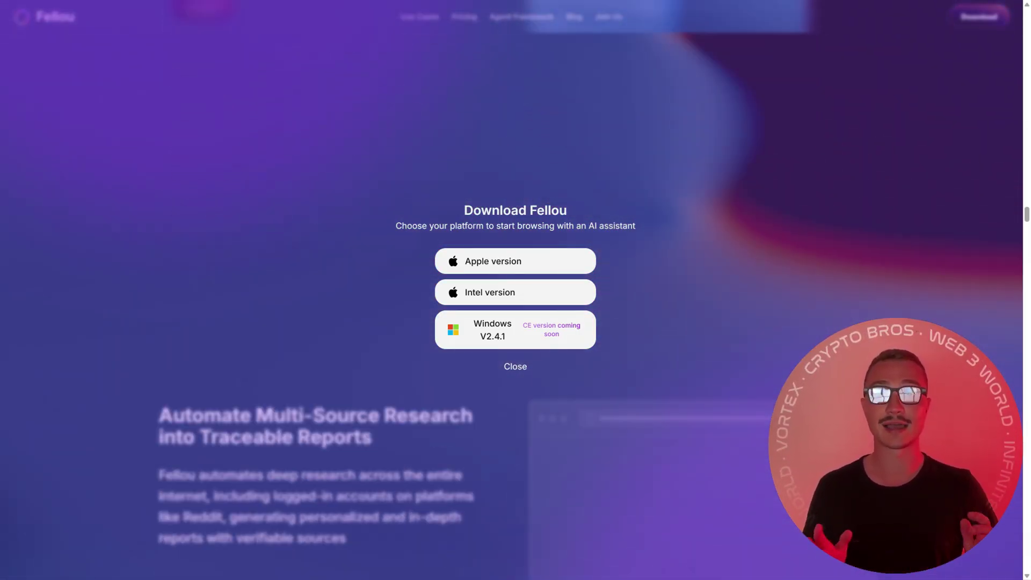
Submit 'summarize etheruem whitepaper' to the side panel chat.
scroll(516, 290, "down", 5)
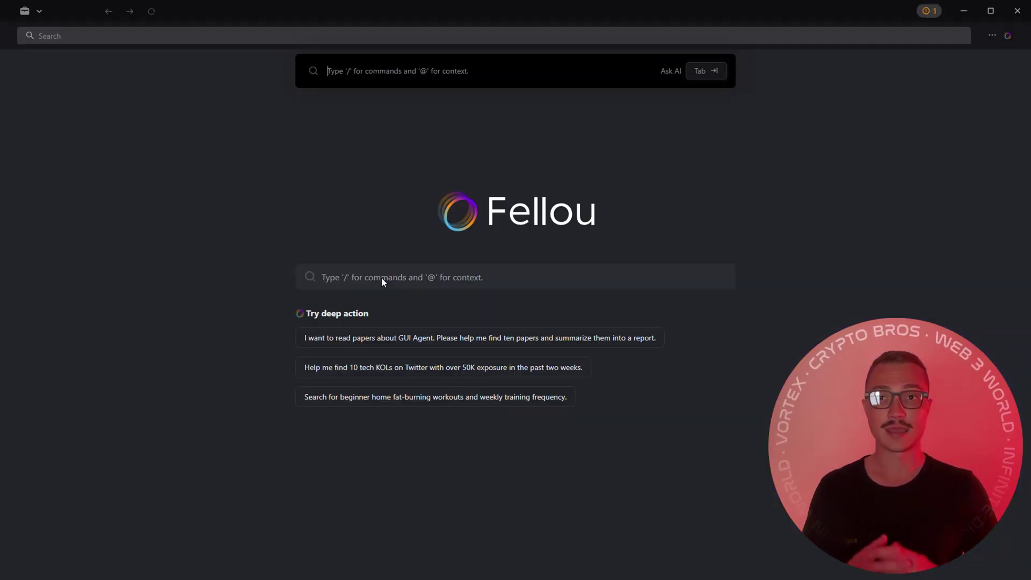
type("summarize")
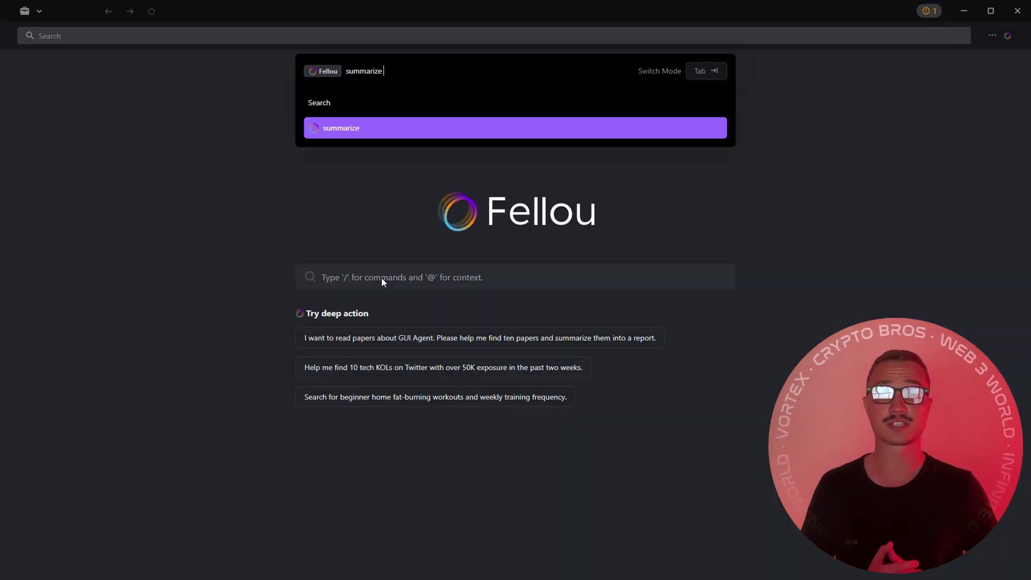
type(" etheru")
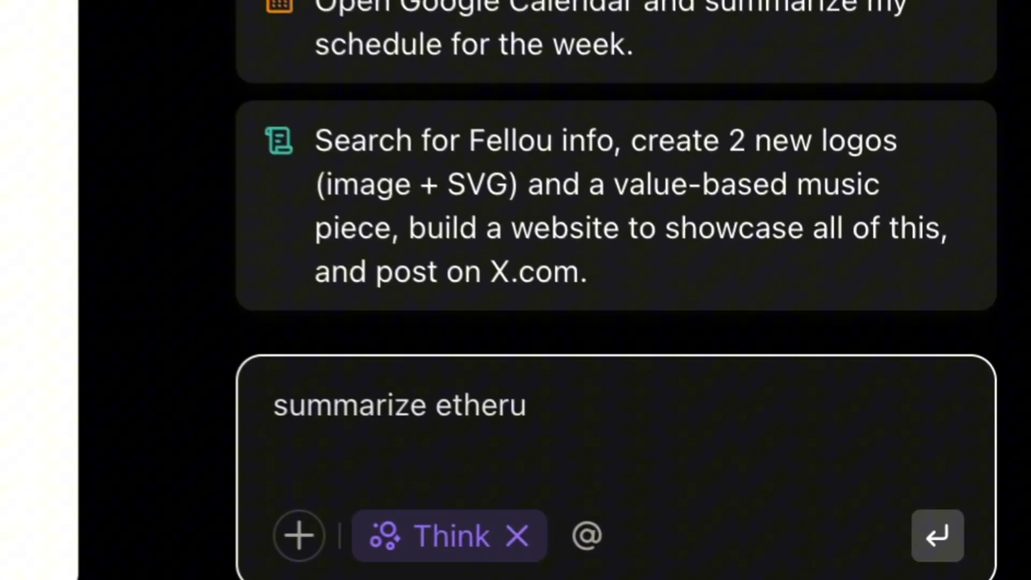
type("em whitepaper")
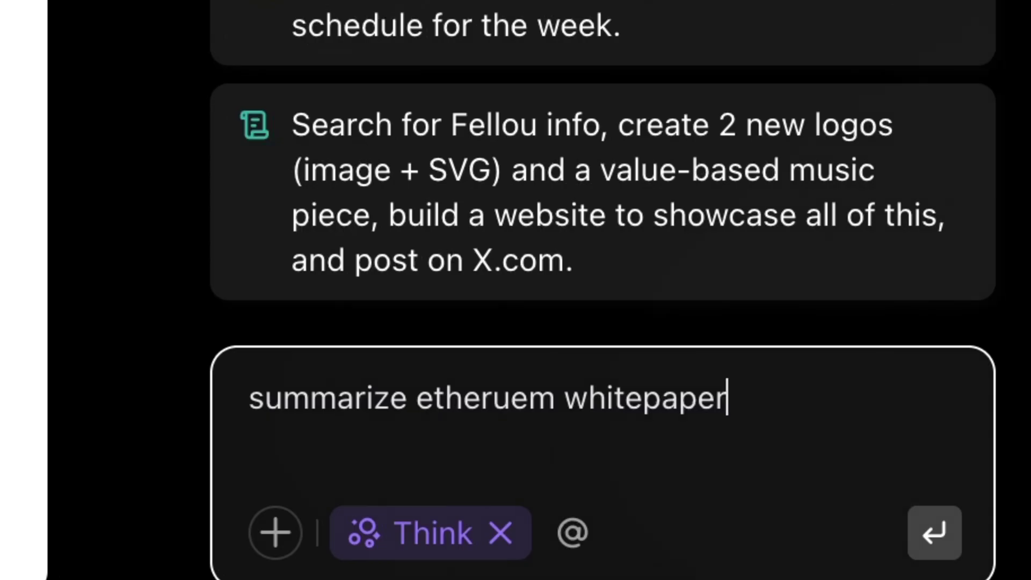
key("Return")
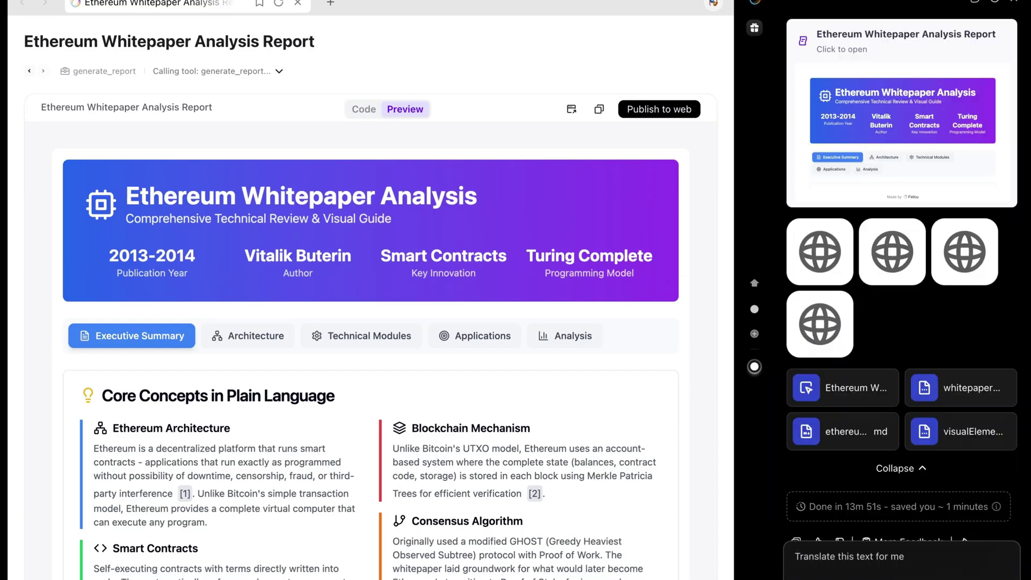
Scroll through the Ethereum Whitepaper Analysis Report and the sidebar chat.
scroll(371, 349, "down", 3)
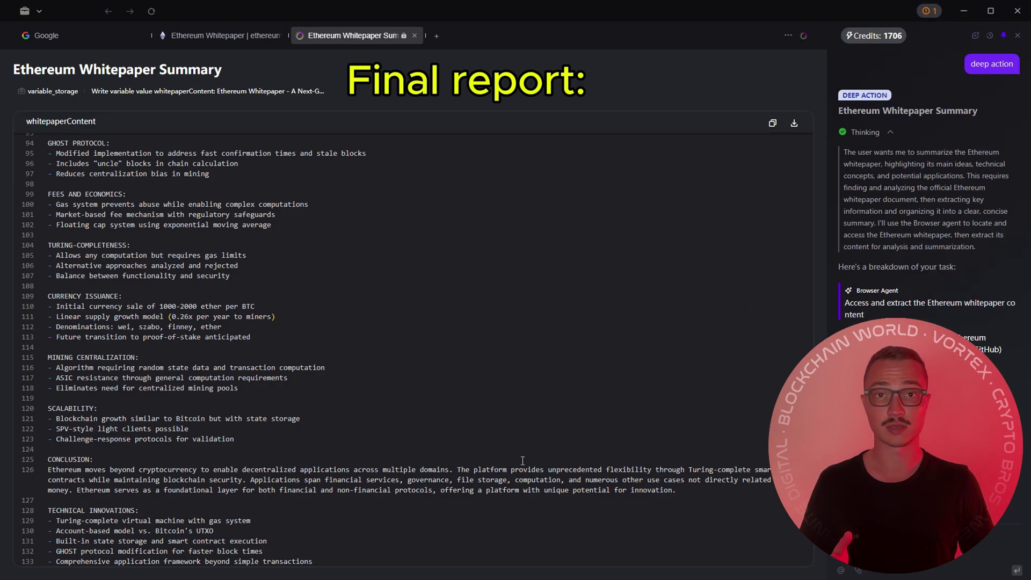
scroll(927, 215, "down", 10)
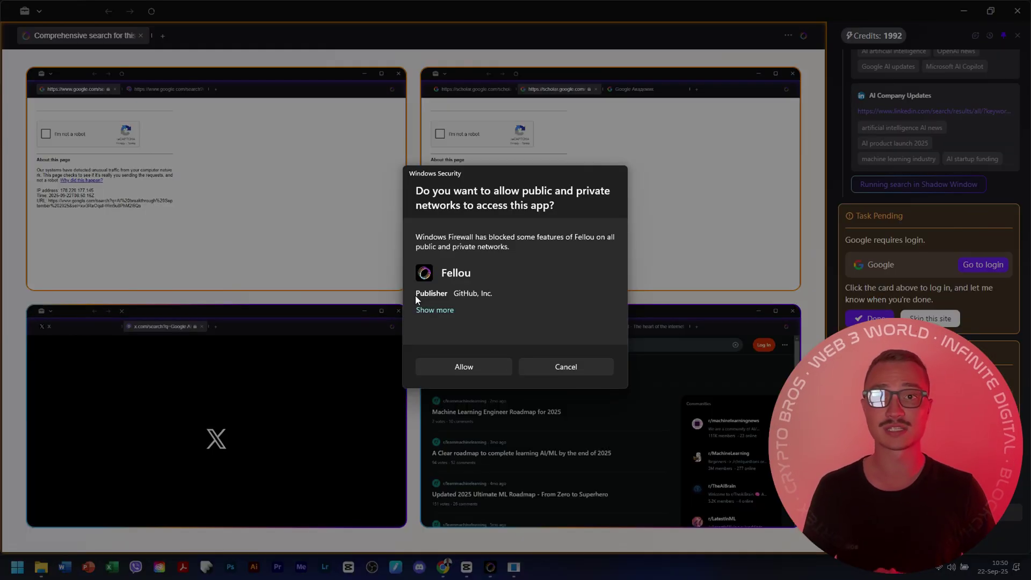
Allow Fellou network access through the Windows Security firewall so the AI trends search continues.
left_click(444, 371)
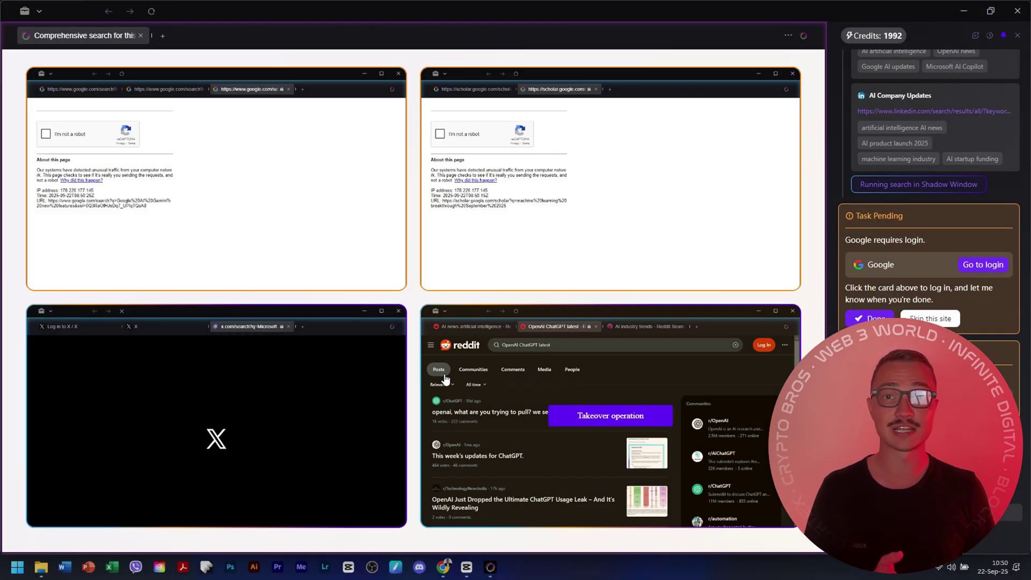